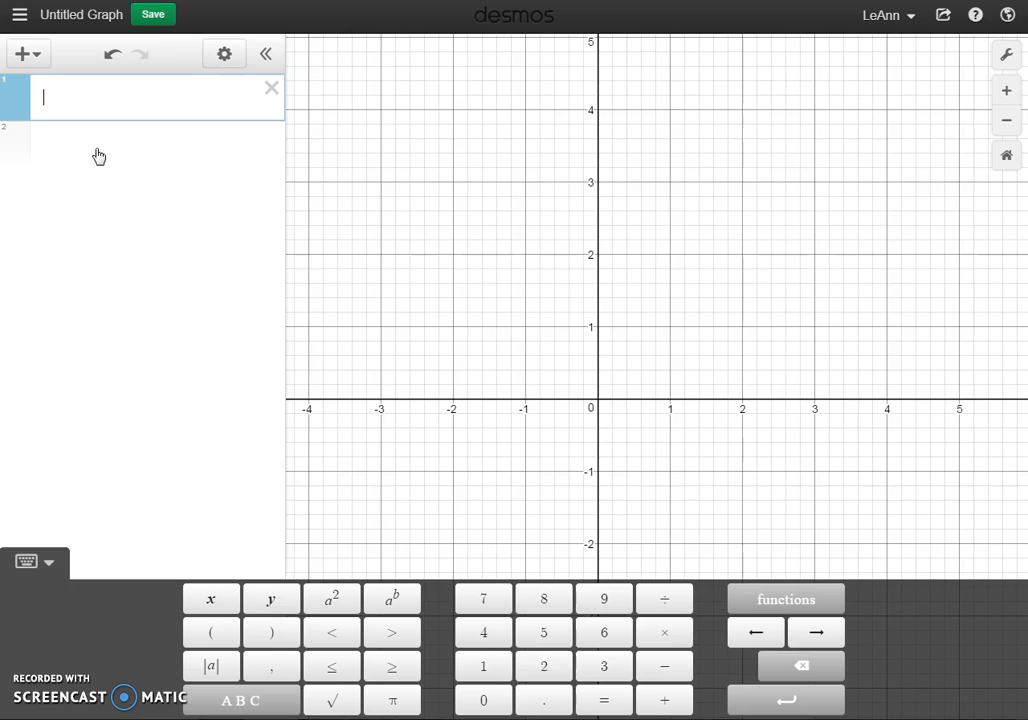
- Graph the line y = -3x + 2 as the first expression
click(101, 158)
click(116, 163)
click(432, 298)
click(155, 101)
click(11, 95)
text(=-3x)
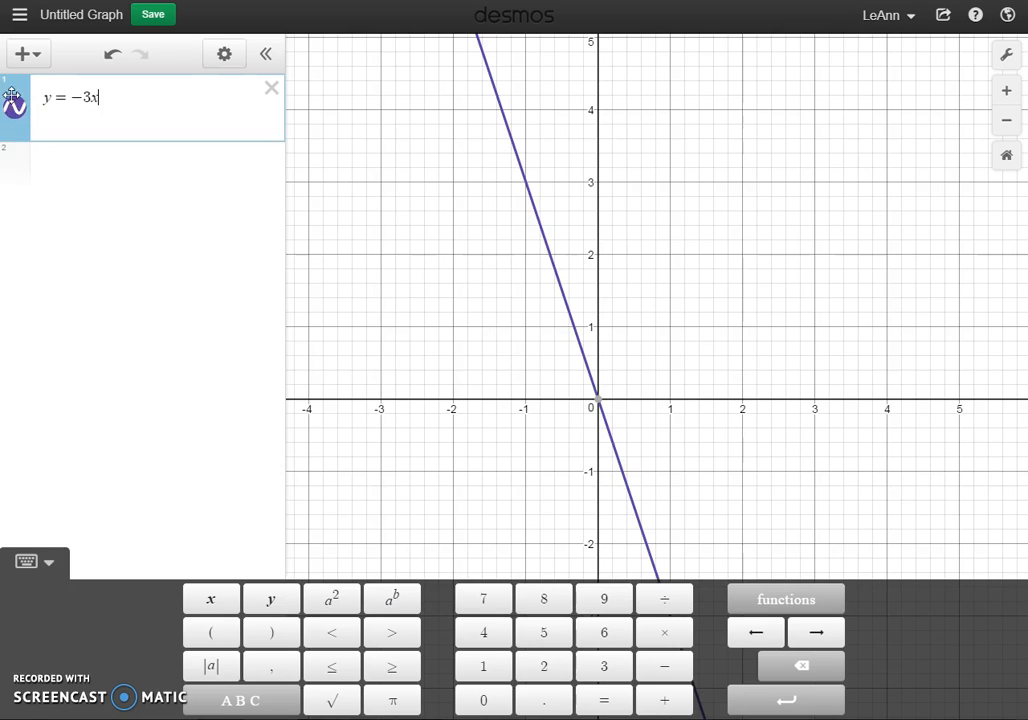
text(+2)
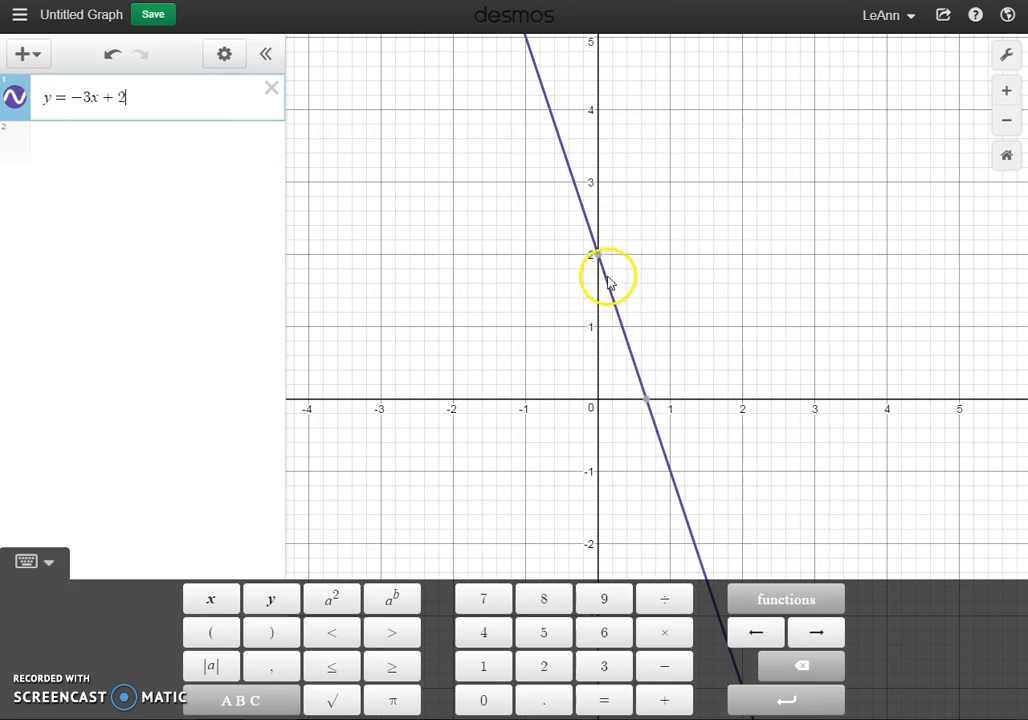
mouse_move(600, 259)
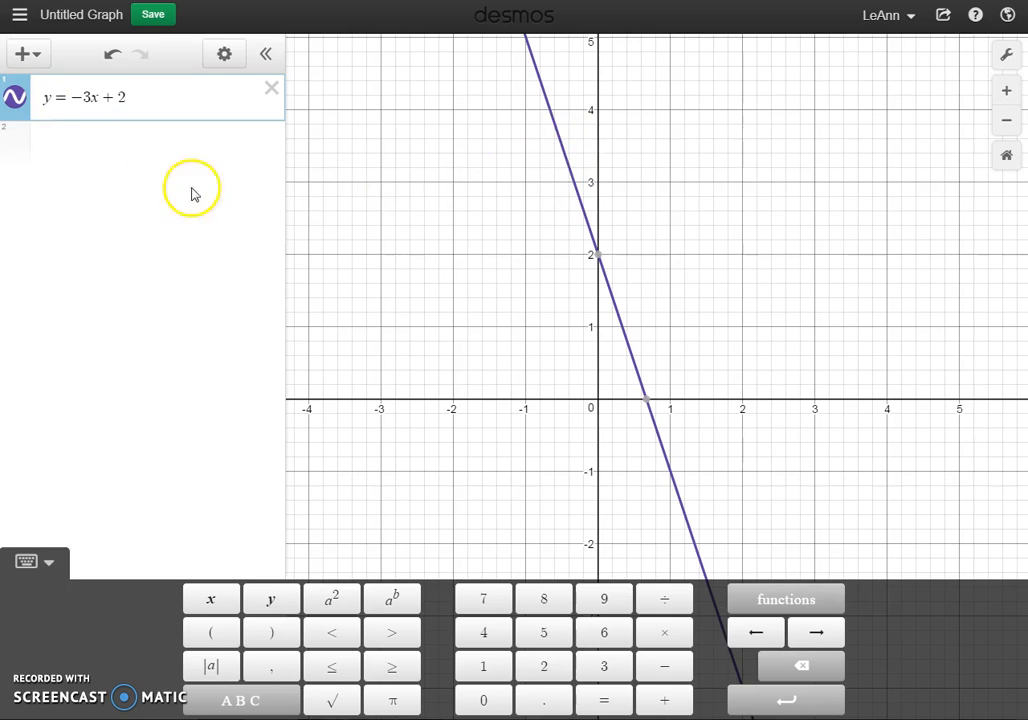
- Add the line y = 2x - 3 as the second expression
click(64, 149)
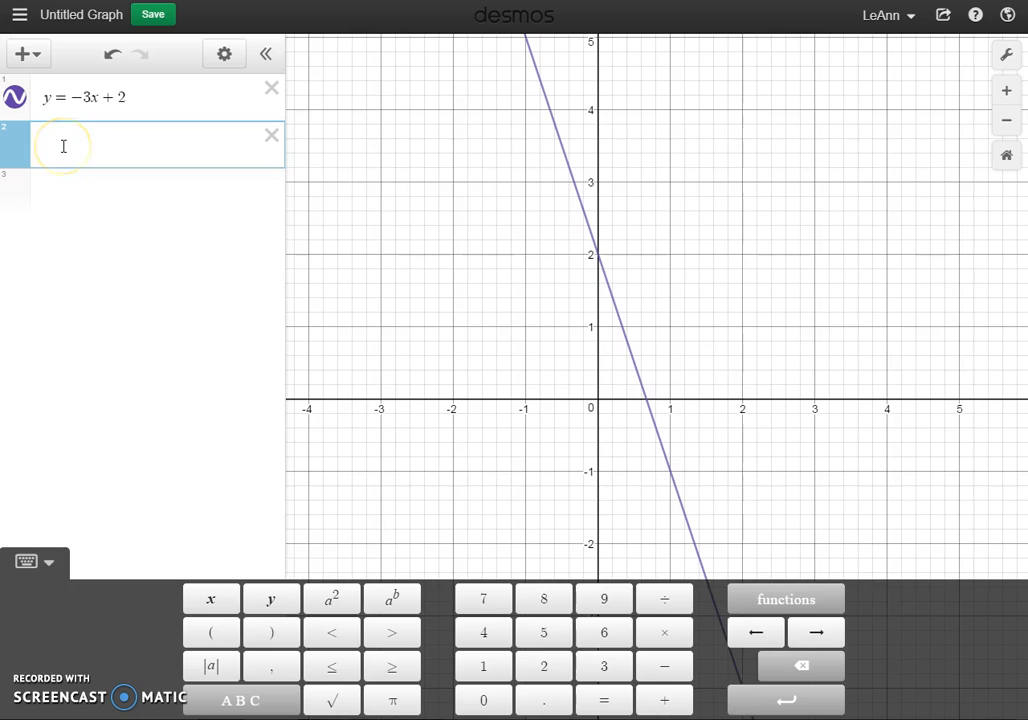
text(y=2x-3)
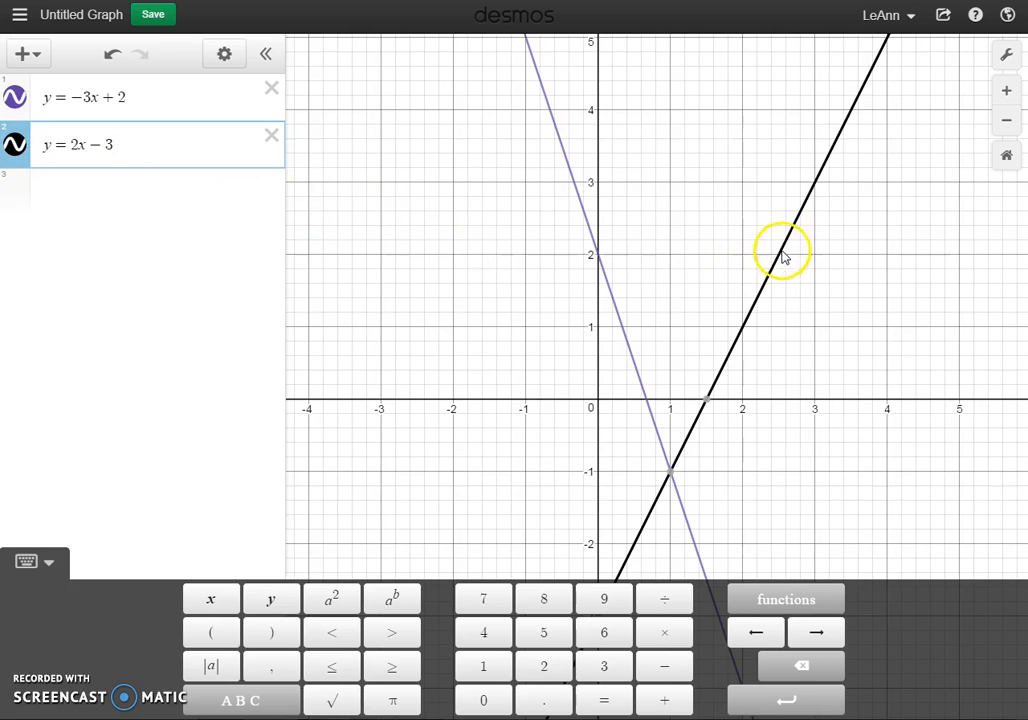
- Display the coordinates of the point where the lines y = -3x + 2 and y = 2x - 3 intersect
click(739, 390)
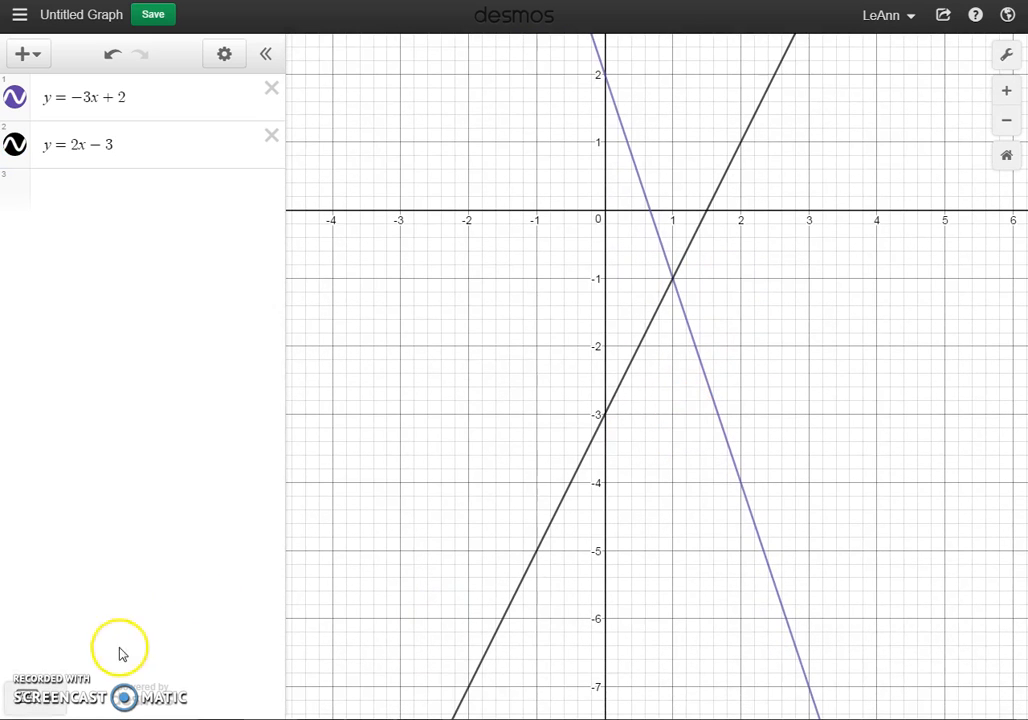
click(45, 702)
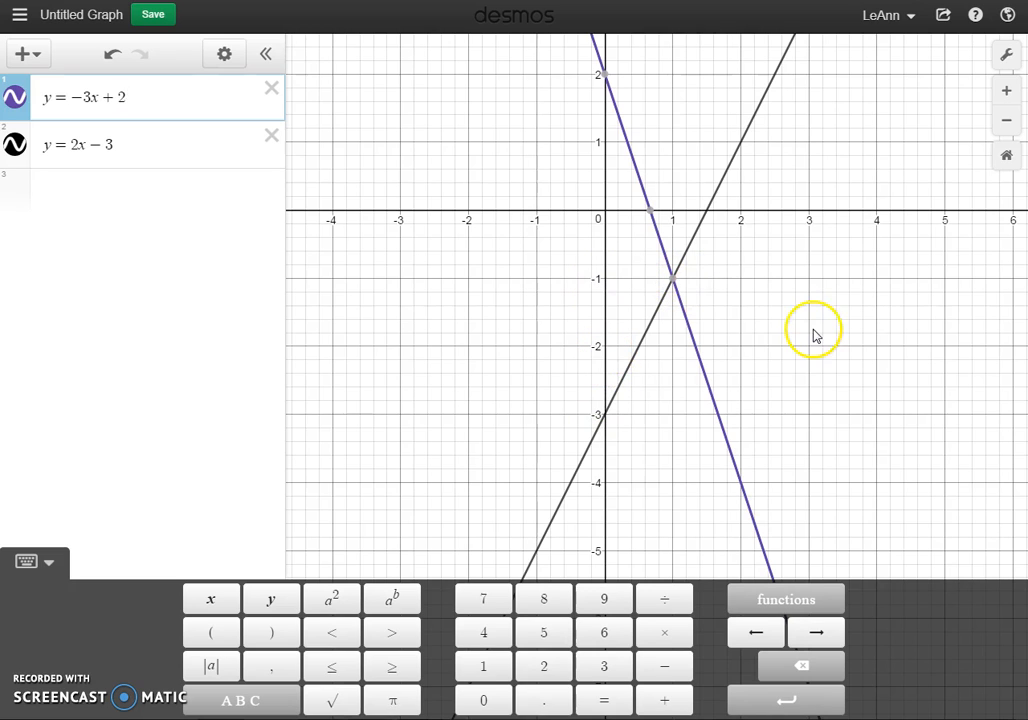
click(675, 284)
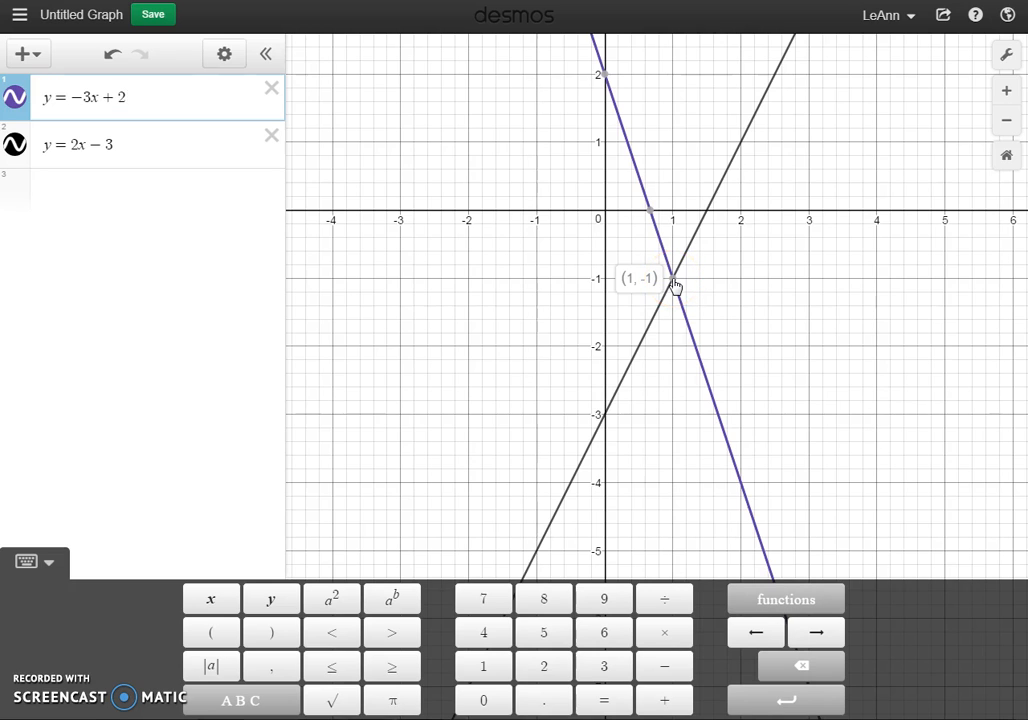
click(674, 284)
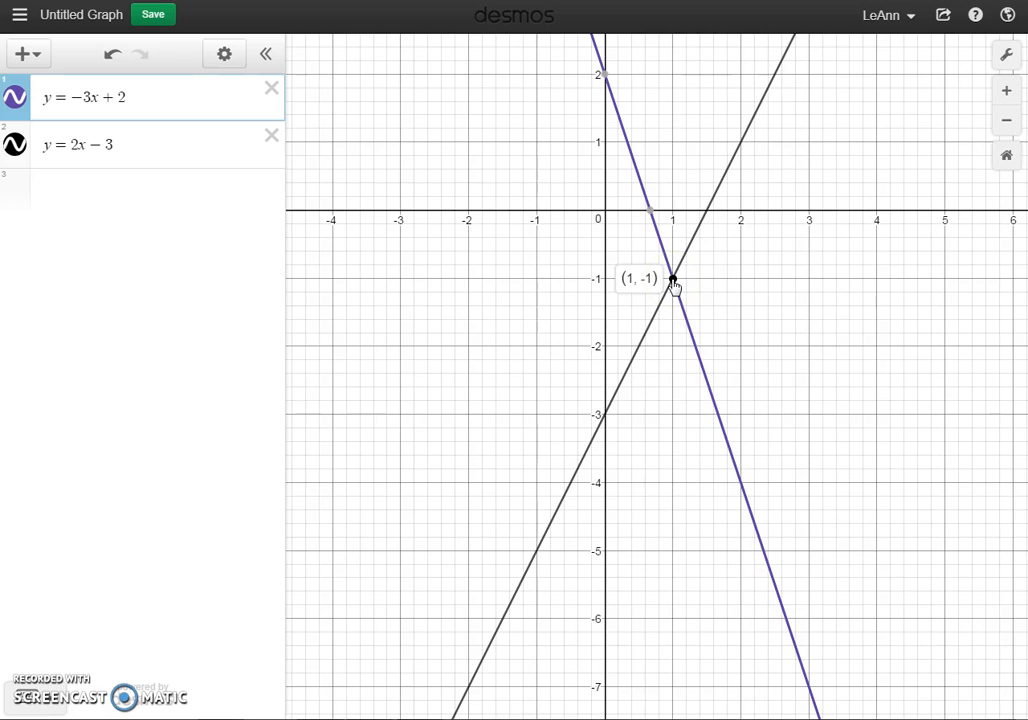
click(636, 280)
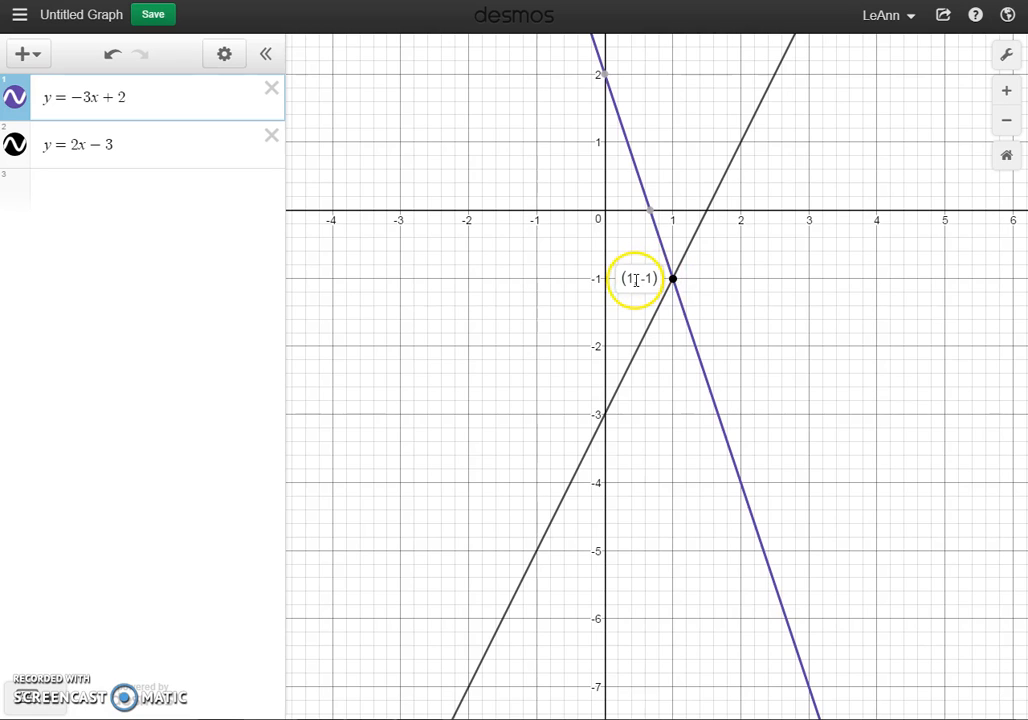
click(672, 279)
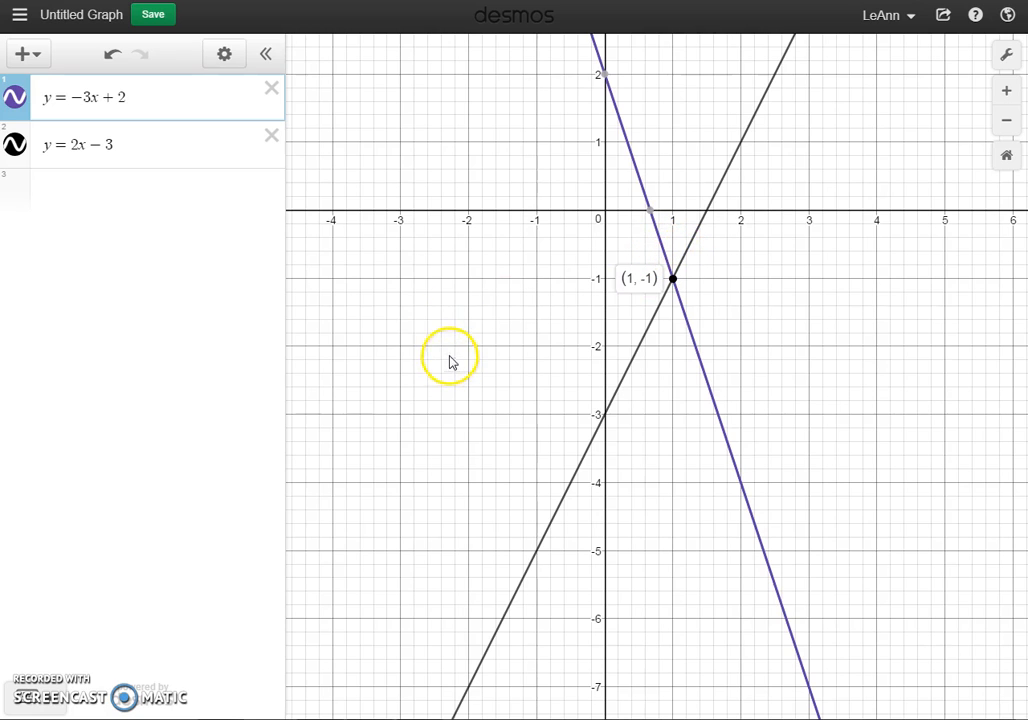
- Delete the equations y = -3x + 2 and y = 2x - 3 from the expression list
click(53, 700)
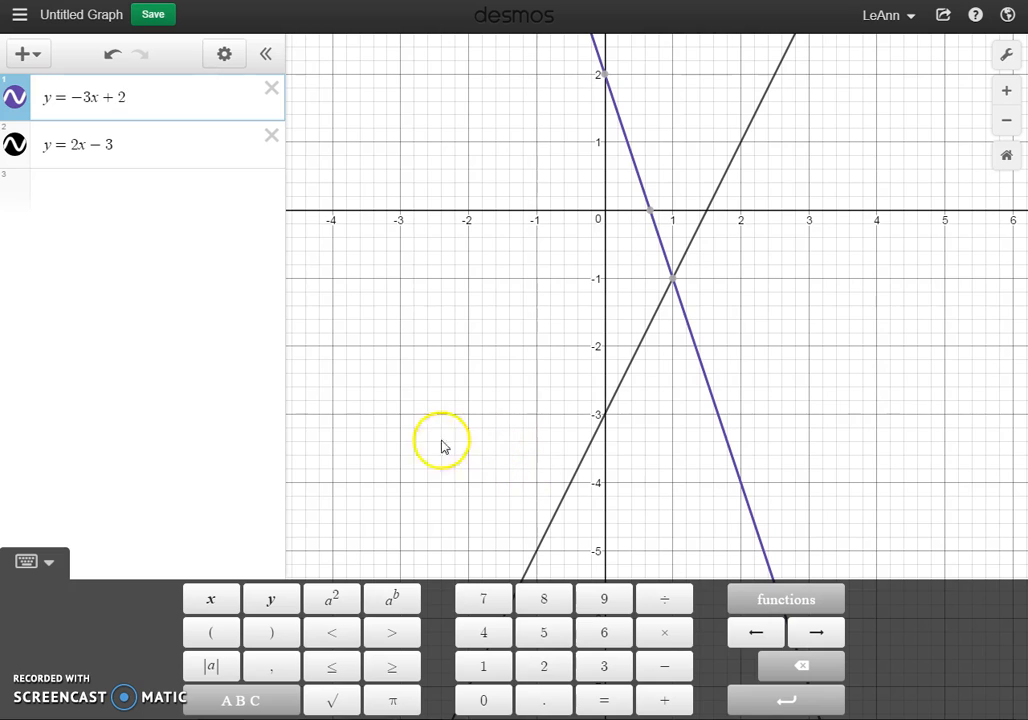
click(271, 92)
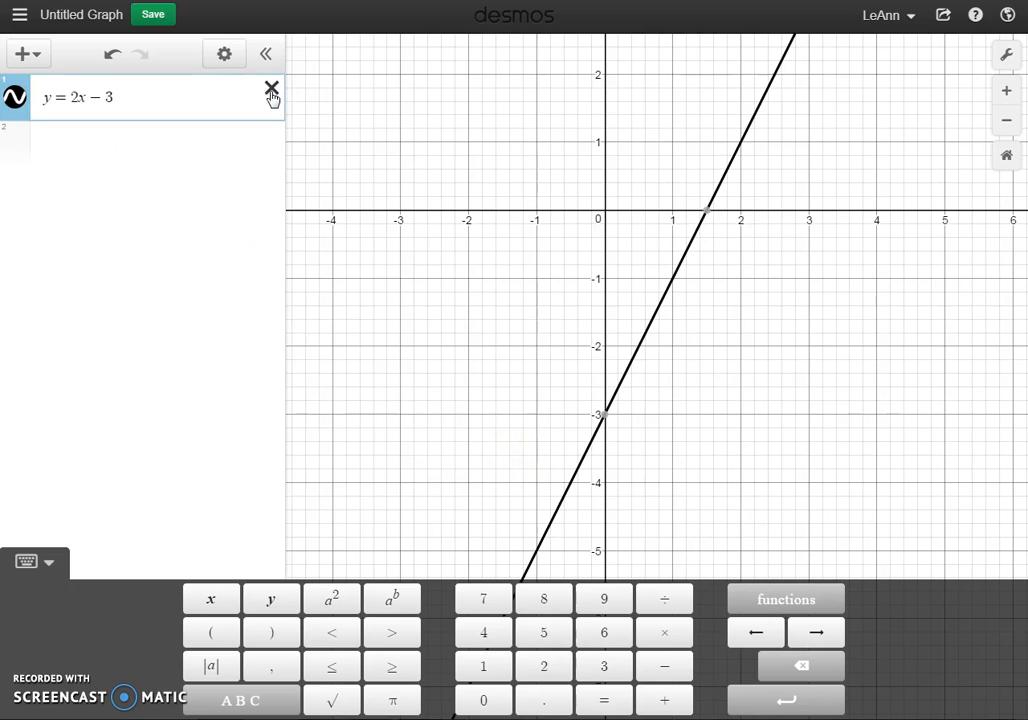
click(271, 92)
- Graph the line y = 2x - 4 as the first expression and check its y-intercept
click(132, 98)
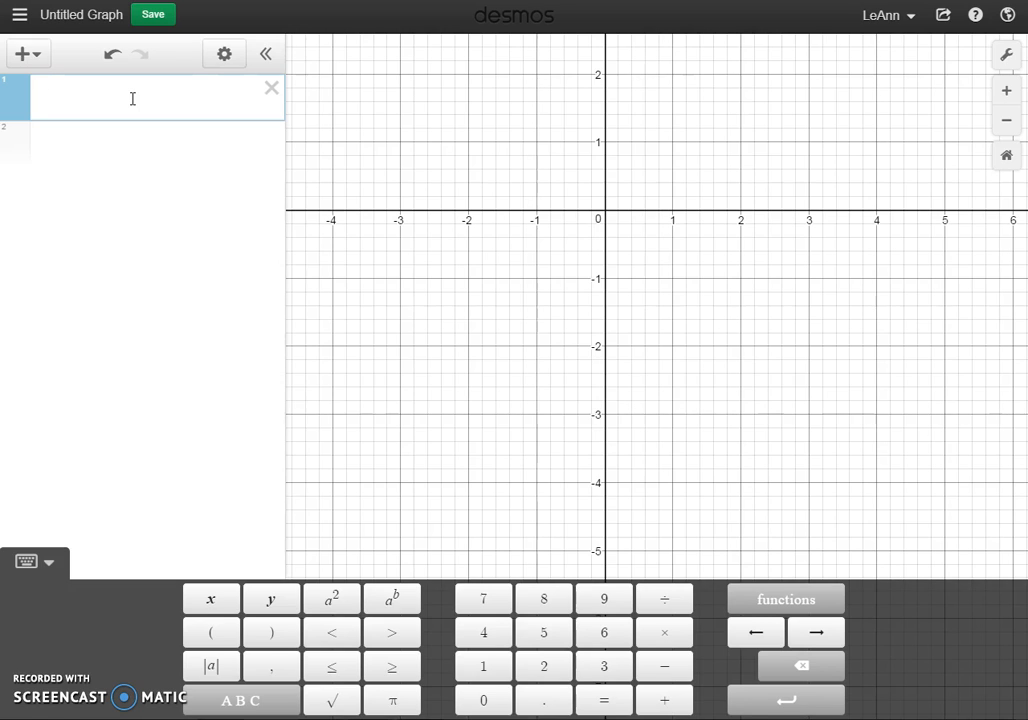
text(y = 2x)
text(-4)
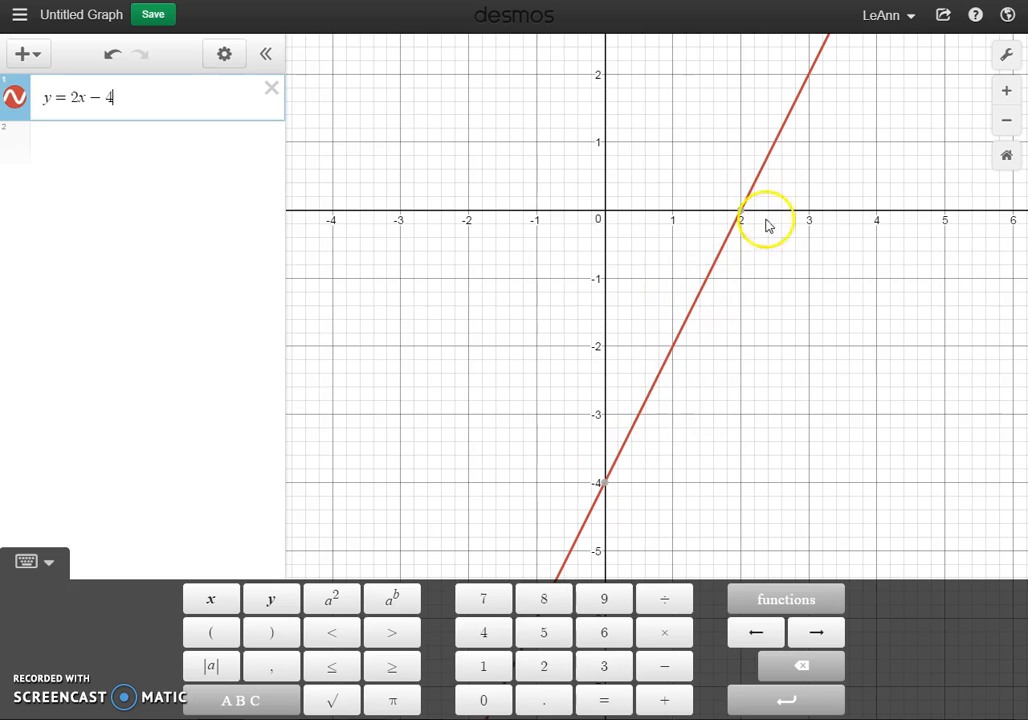
mouse_move(602, 484)
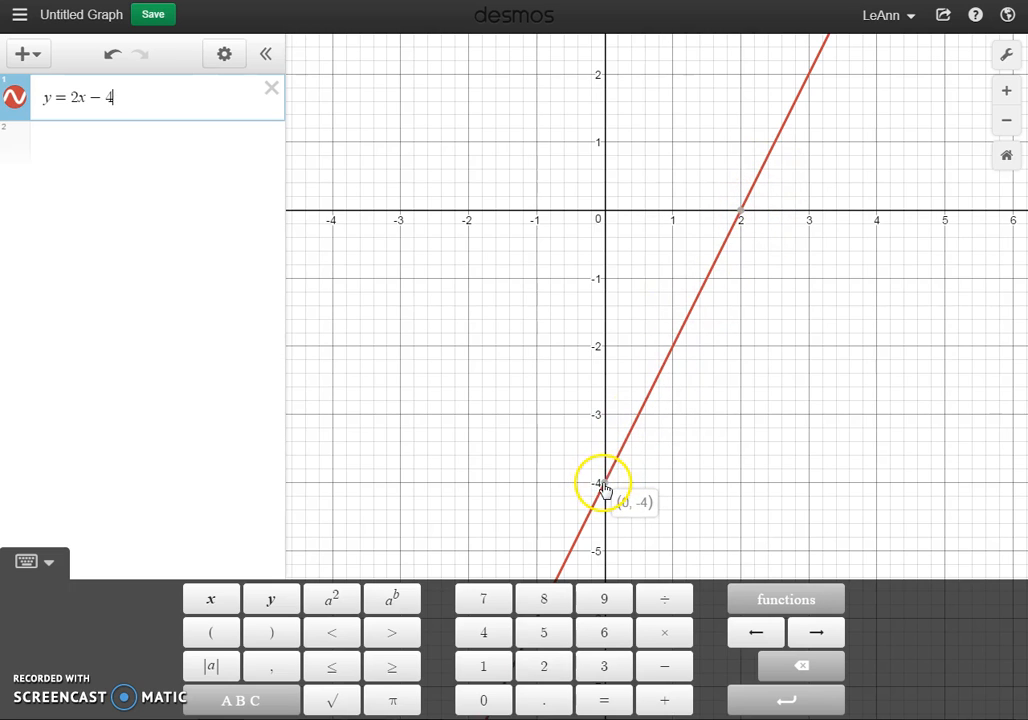
- Add the line y = -1/3x + 3 as the second expression, entering the slope as a fraction
click(46, 143)
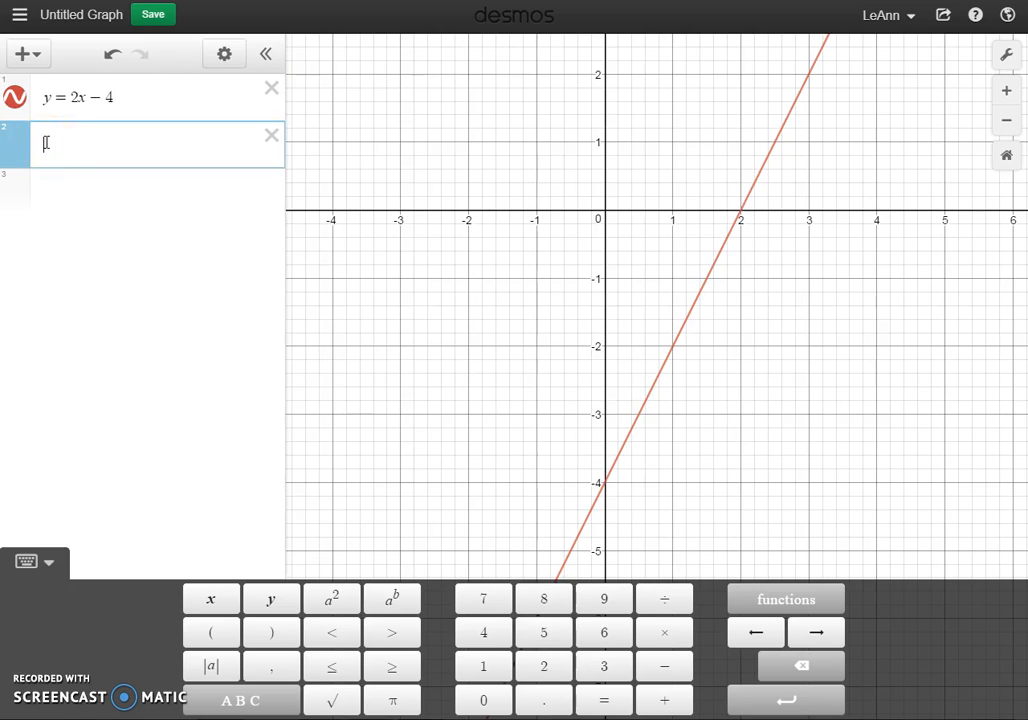
click(58, 140)
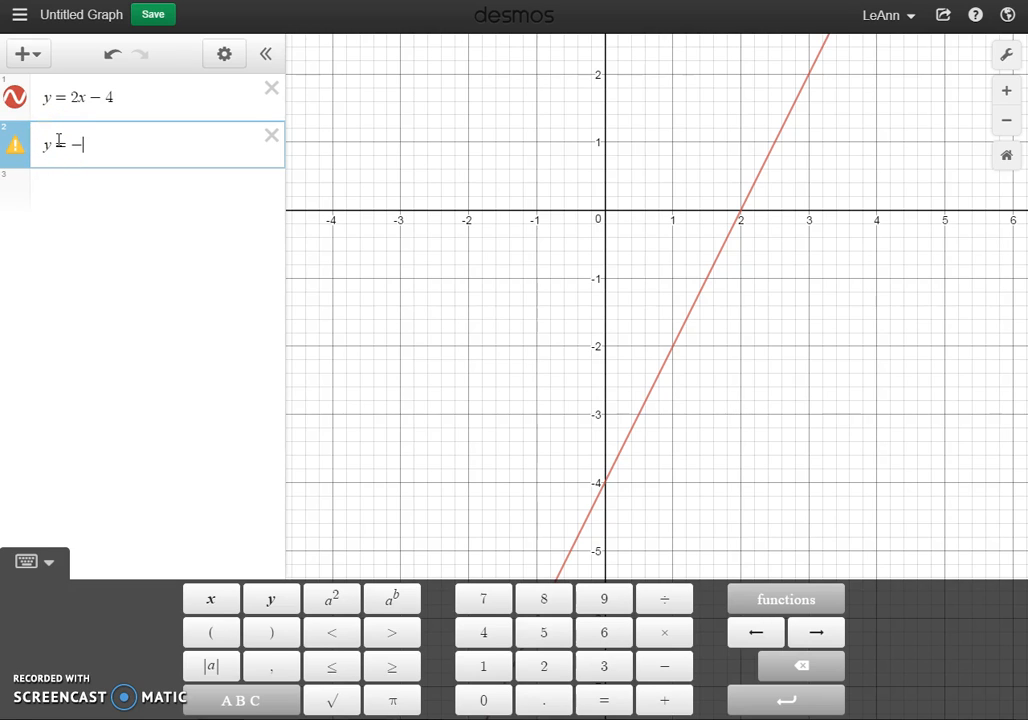
text(y=-1)
text(/)
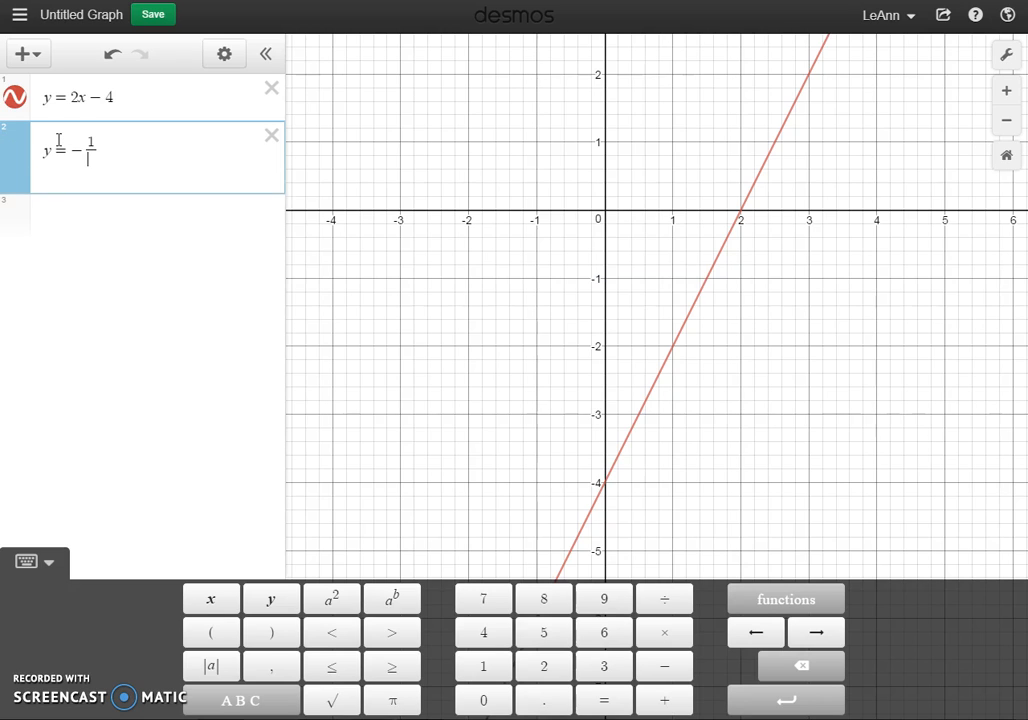
text(3)
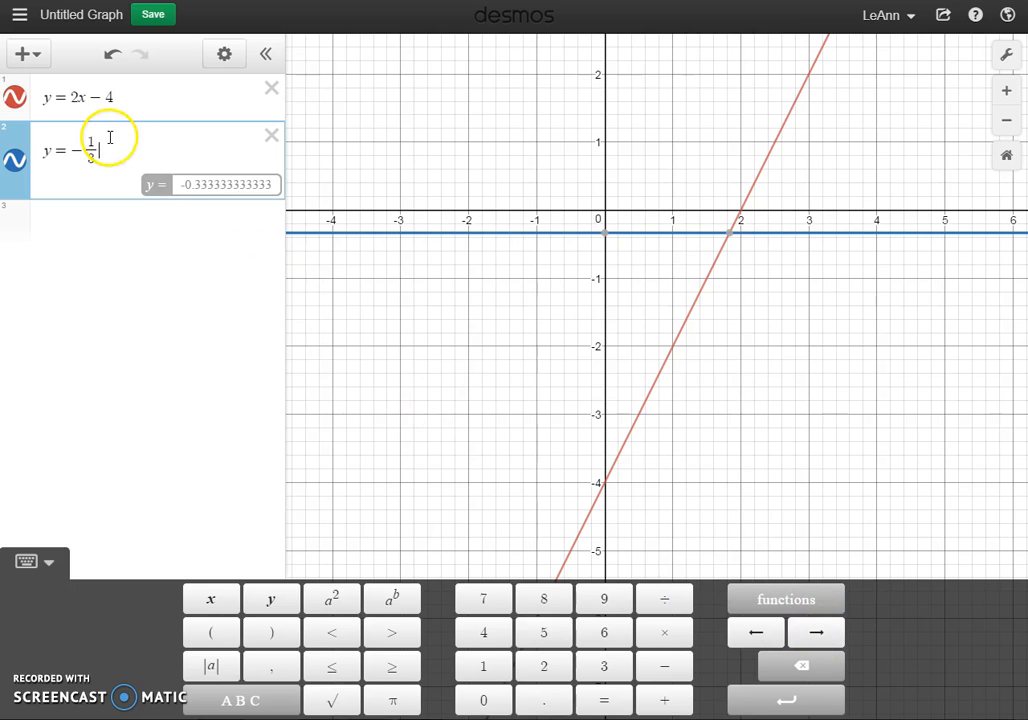
text(x)
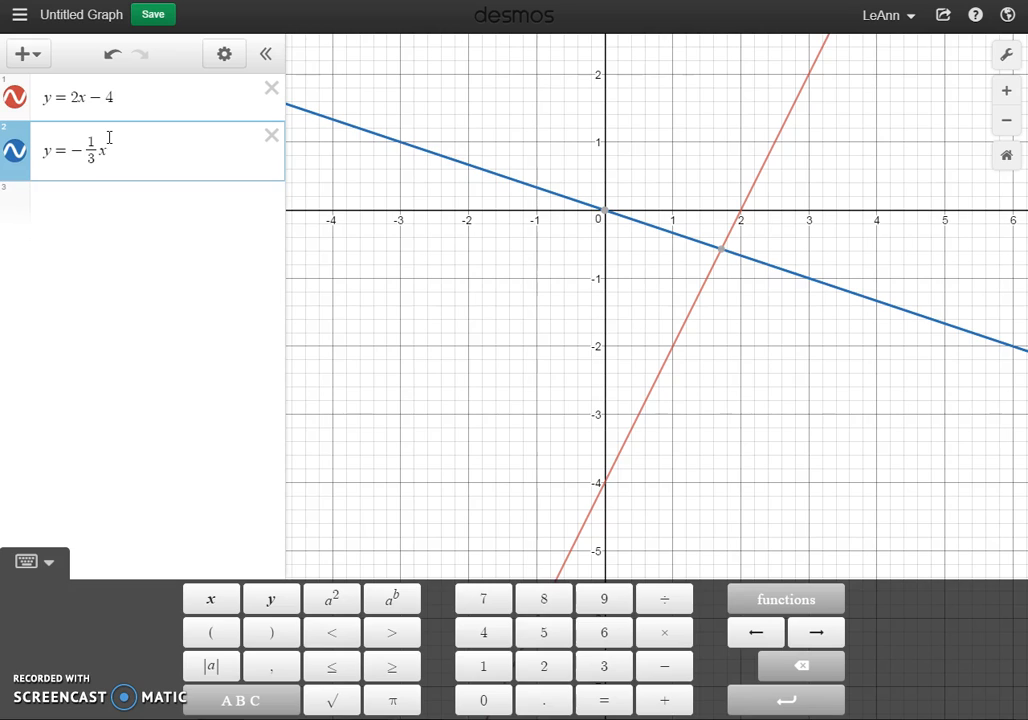
text(=)
key(BackSpace)
text(+ 3)
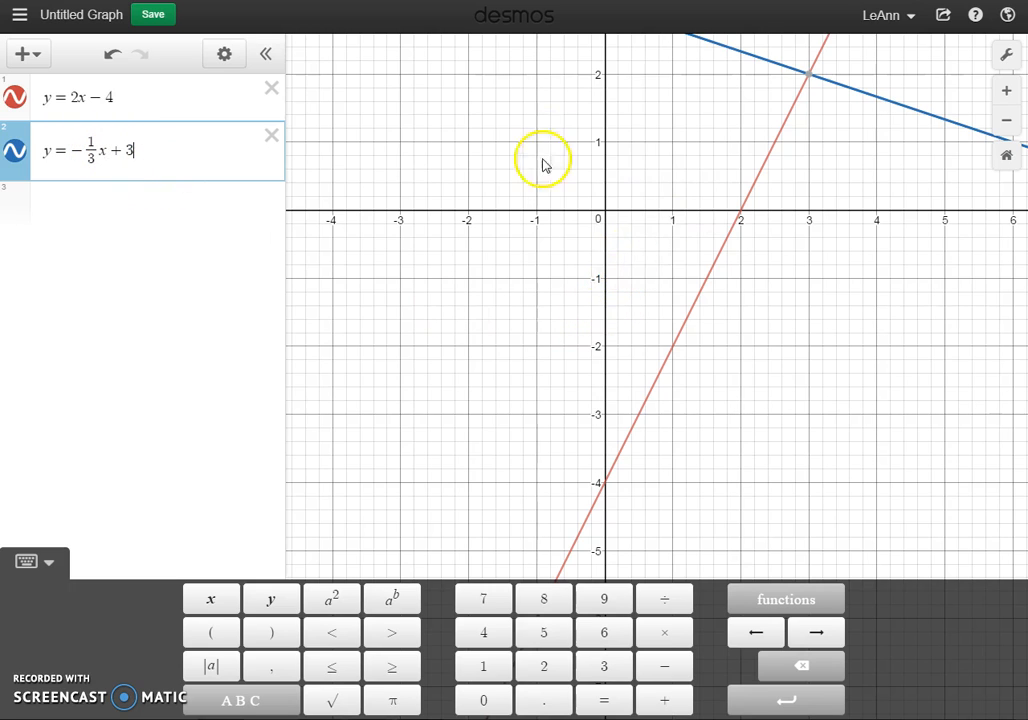
- Display the coordinates of the point where the lines y = 2x - 4 and y = -1/3x + 3 intersect
click(681, 180)
drag(683, 181, 558, 430)
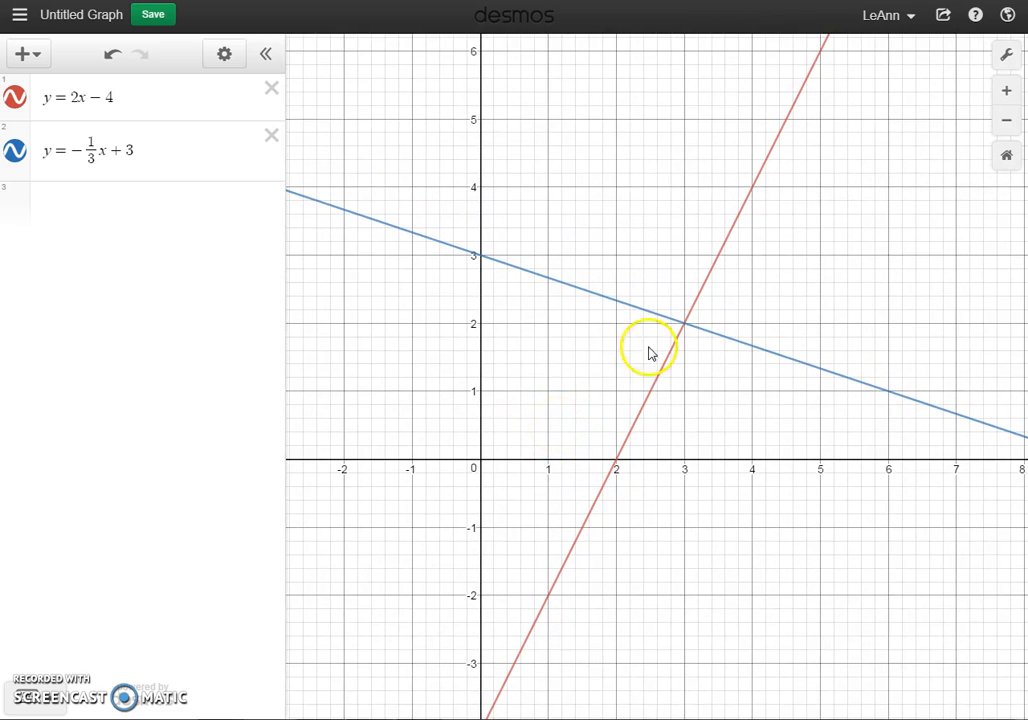
click(684, 324)
click(685, 326)
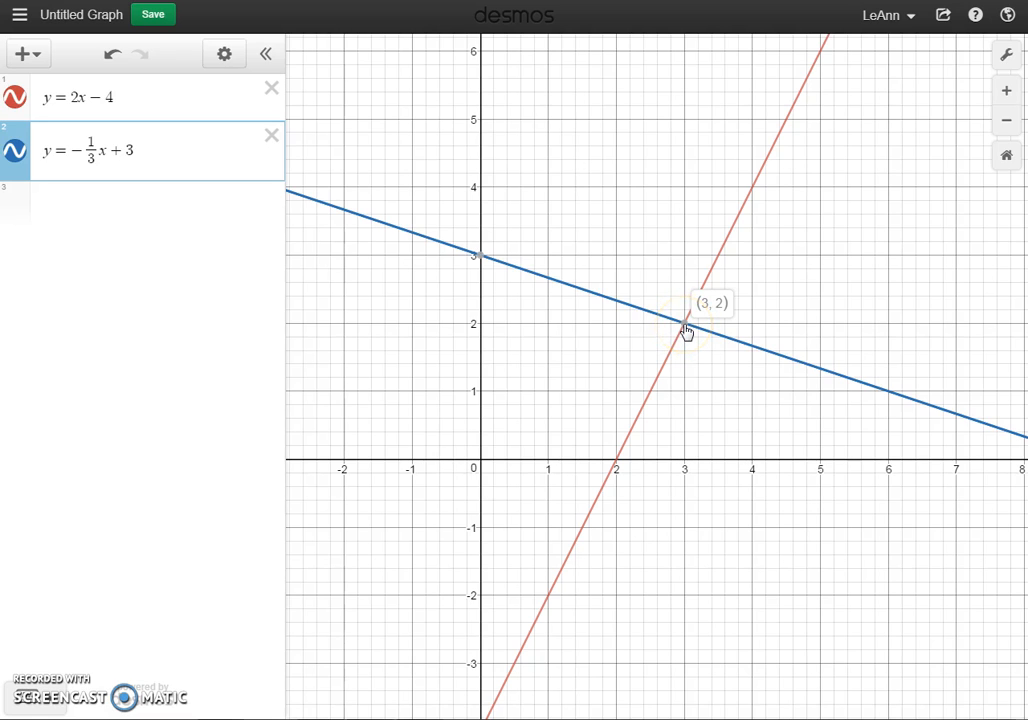
click(687, 326)
click(685, 328)
click(680, 322)
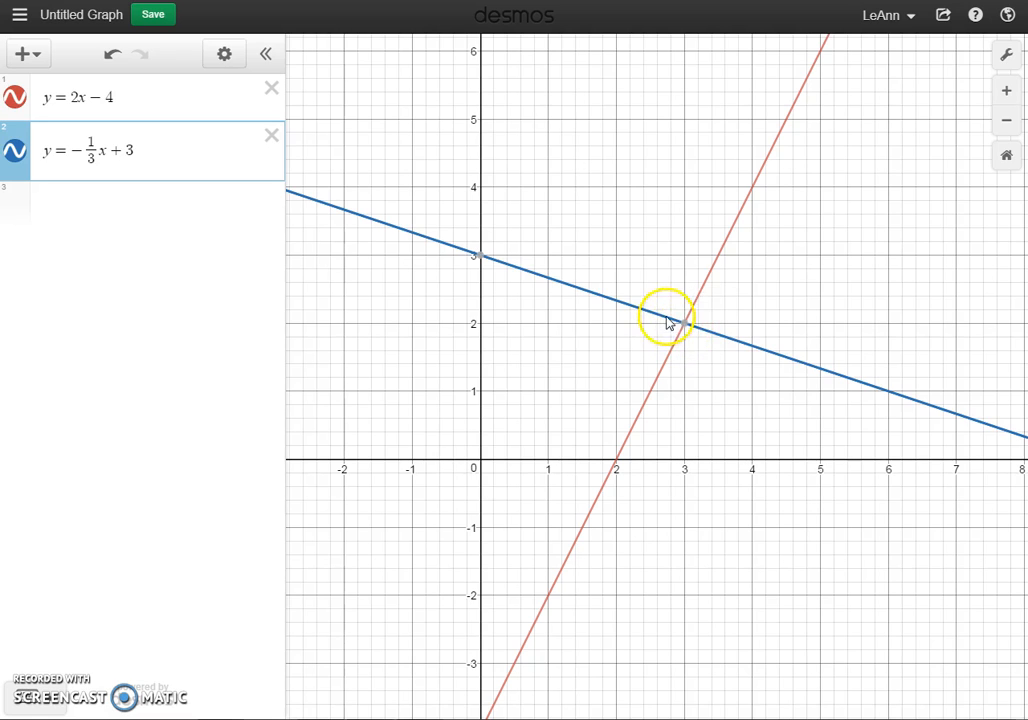
mouse_move(685, 326)
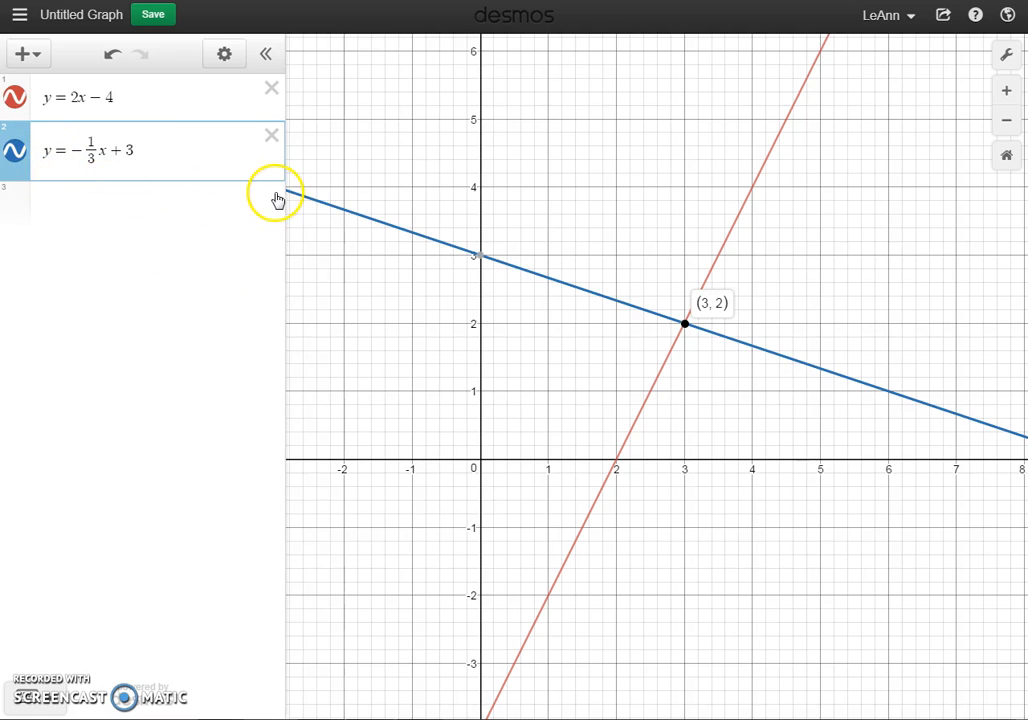
- Delete the equations y = 2x - 4 and y = -1/3x + 3 from the expression list
click(274, 99)
click(270, 100)
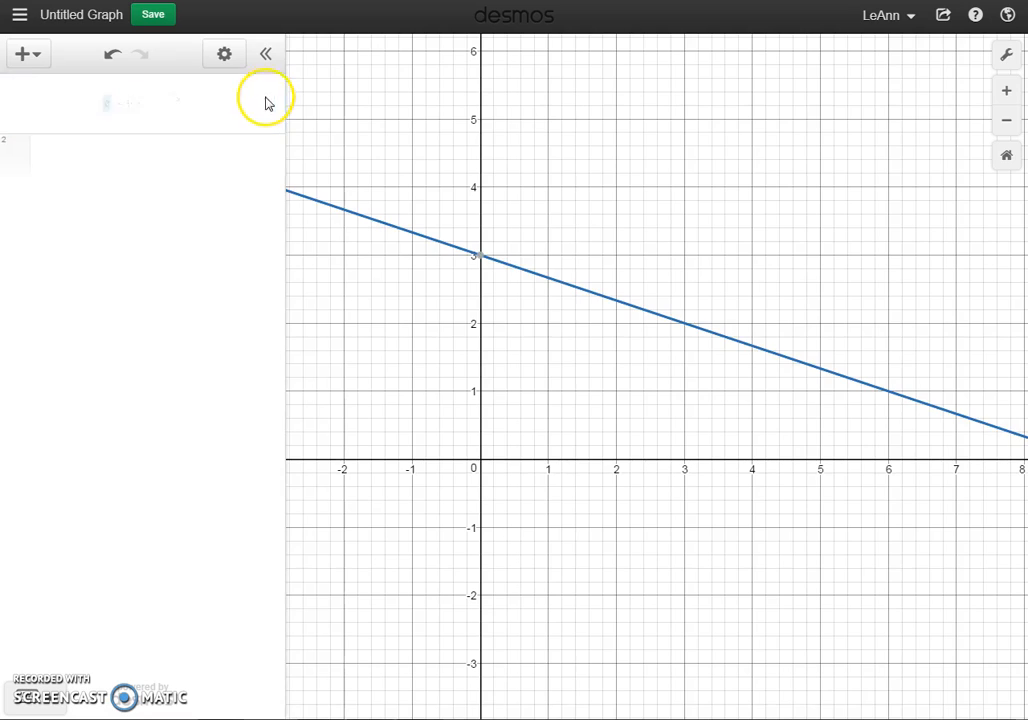